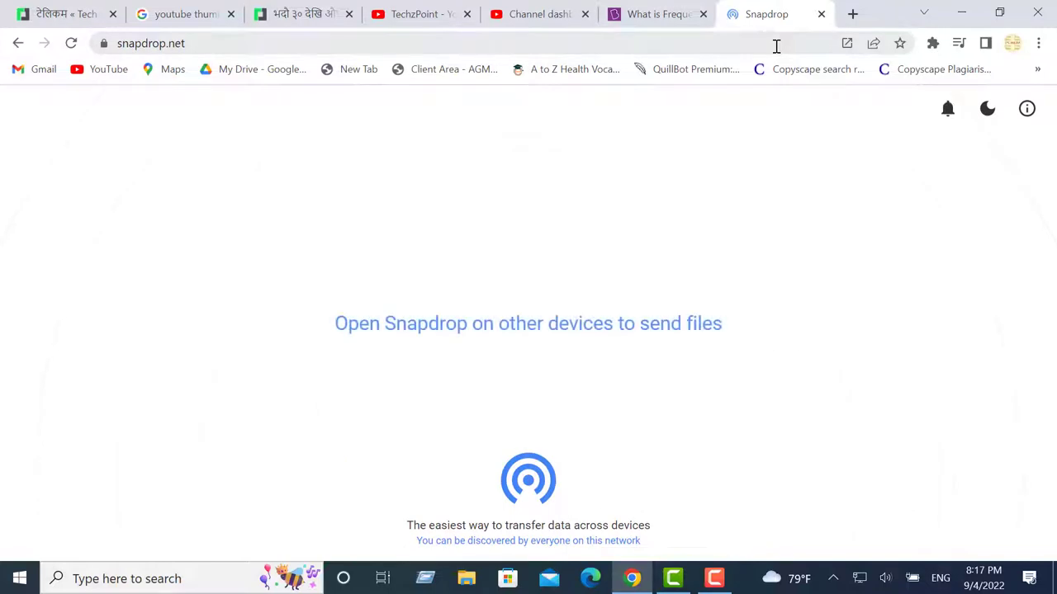
click(1038, 42)
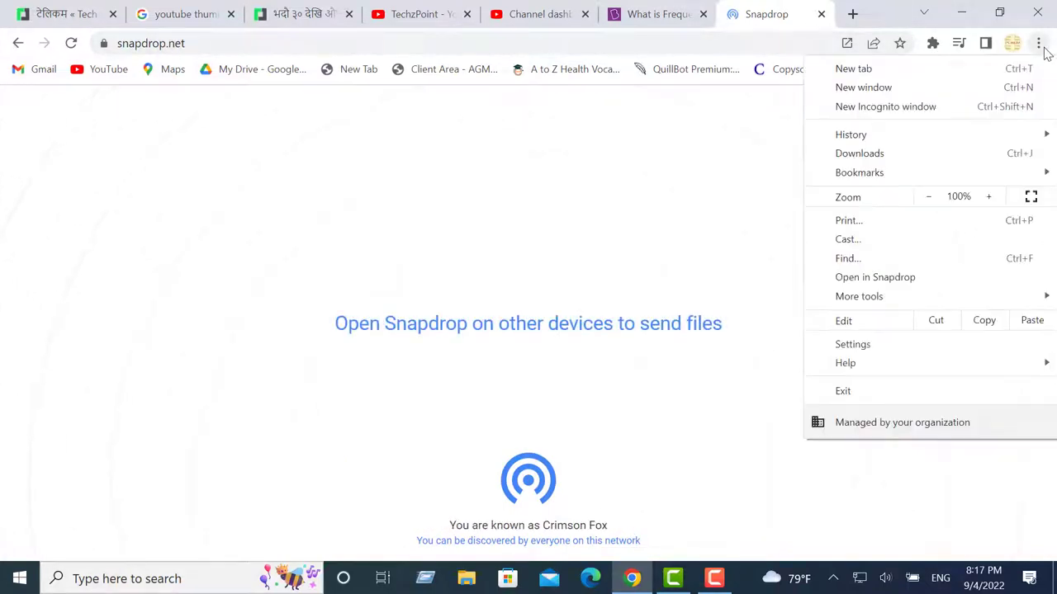
click(815, 45)
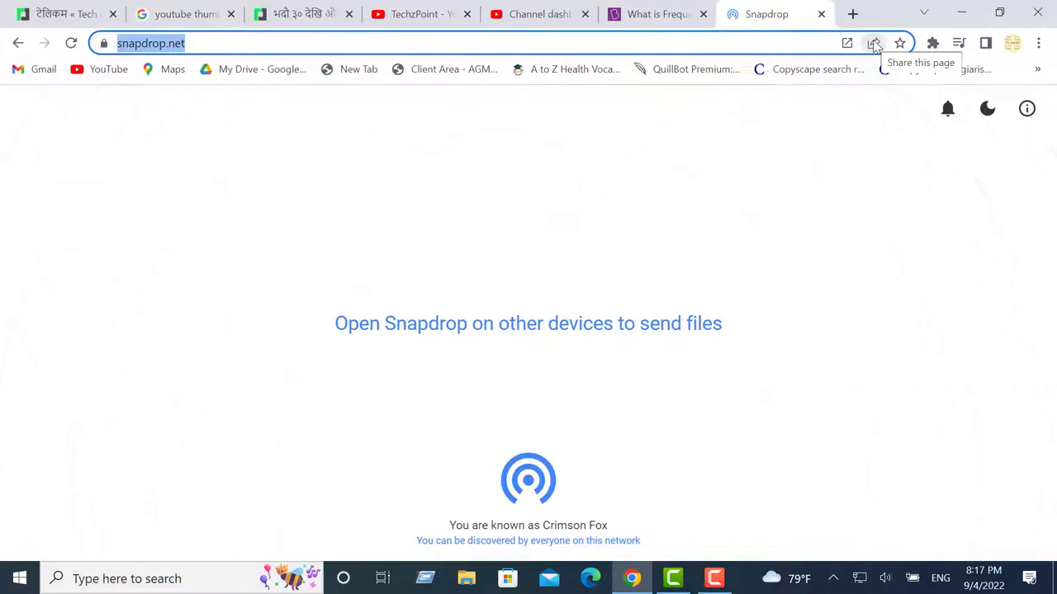
Minimize the browser, launch the installed Snapdrop app from its desktop shortcut, and reposition its window on the desktop
click(961, 11)
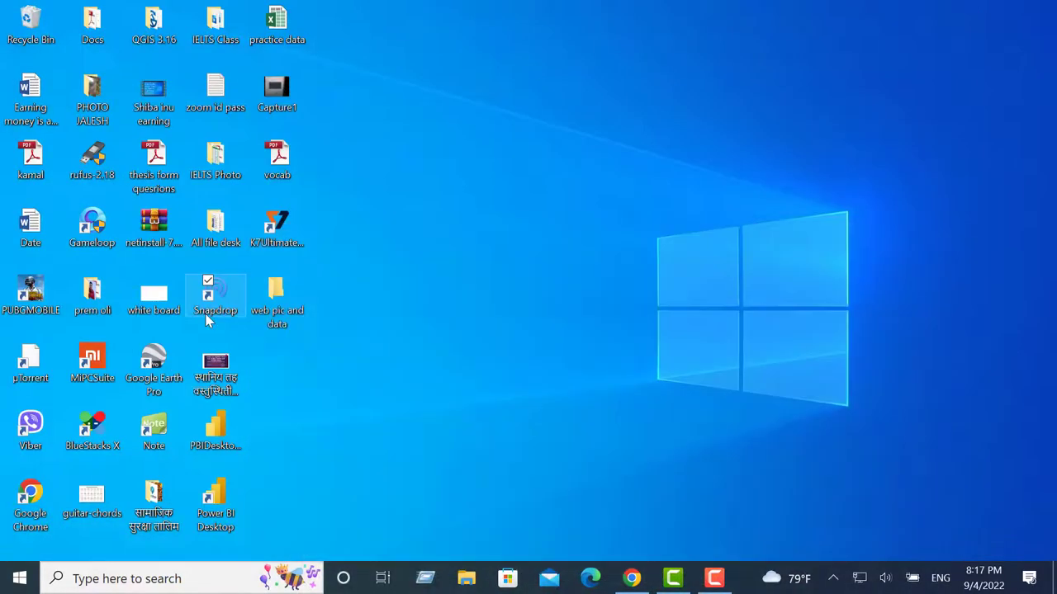
double_click(219, 310)
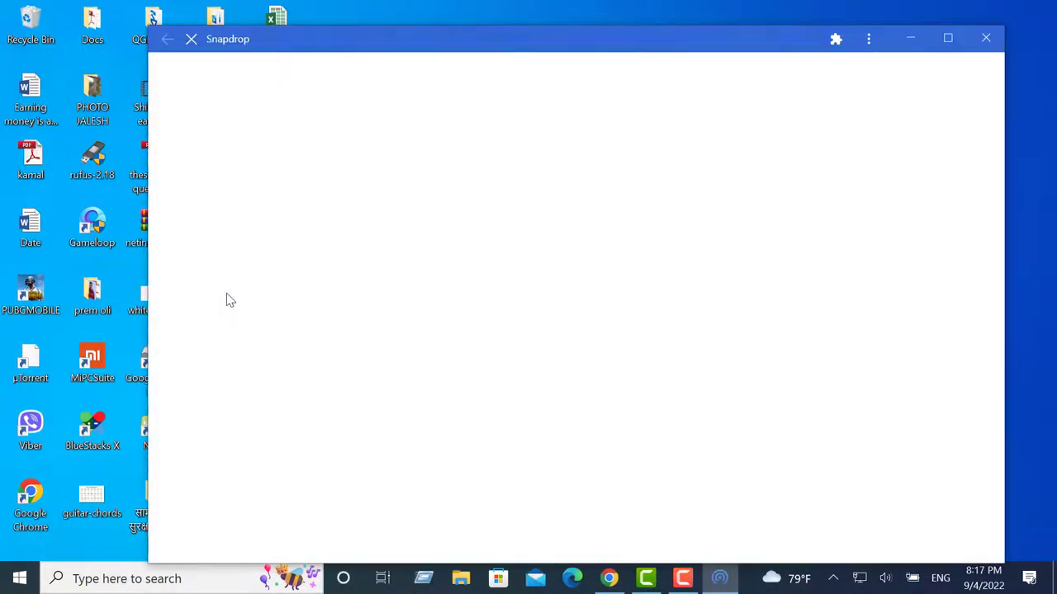
drag(580, 47, 519, 40)
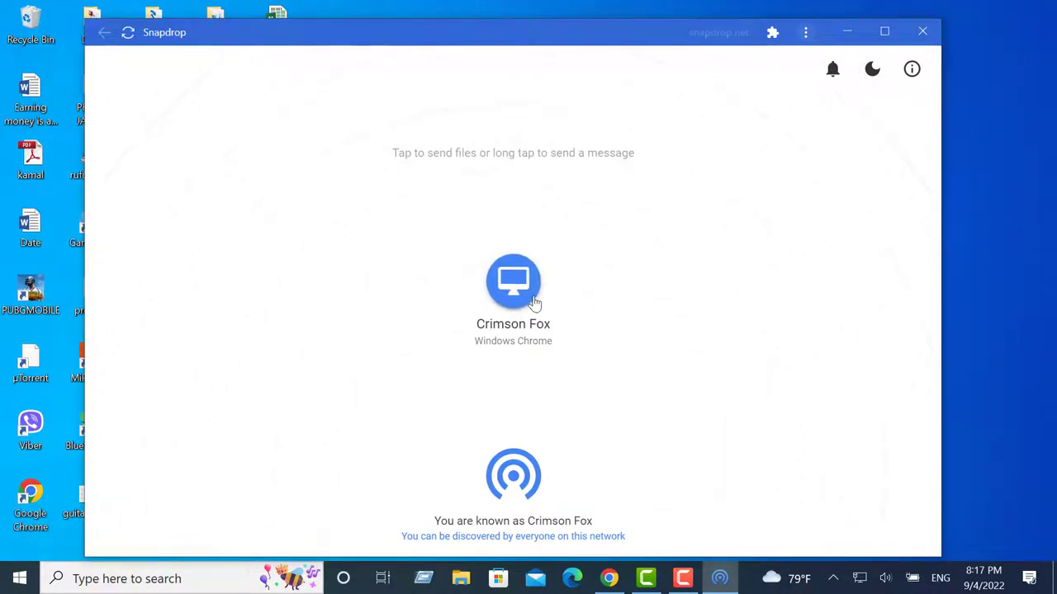
drag(351, 47, 302, 40)
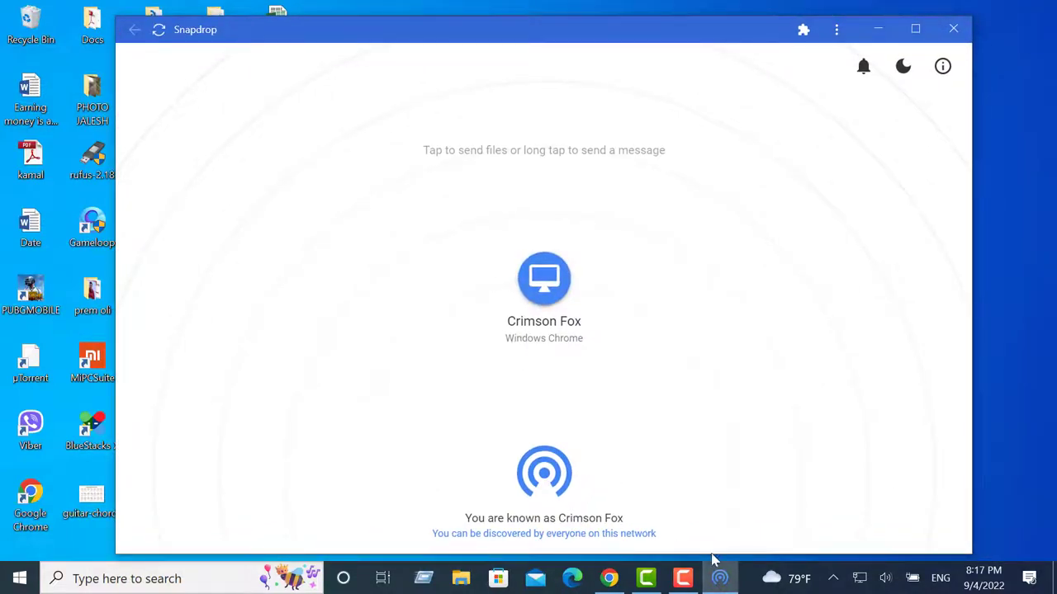
click(719, 578)
click(719, 578)
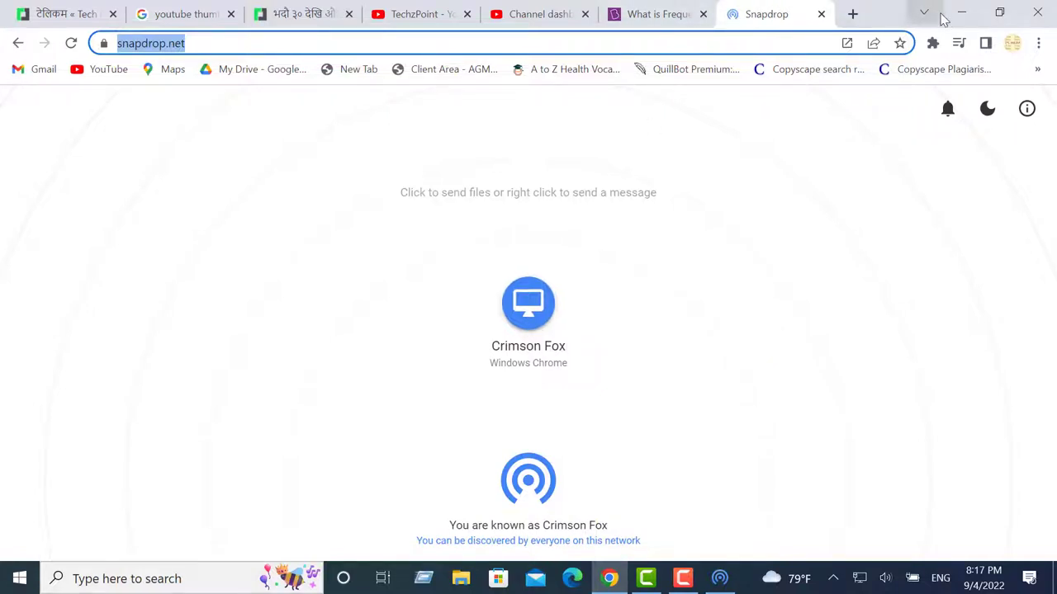
click(962, 14)
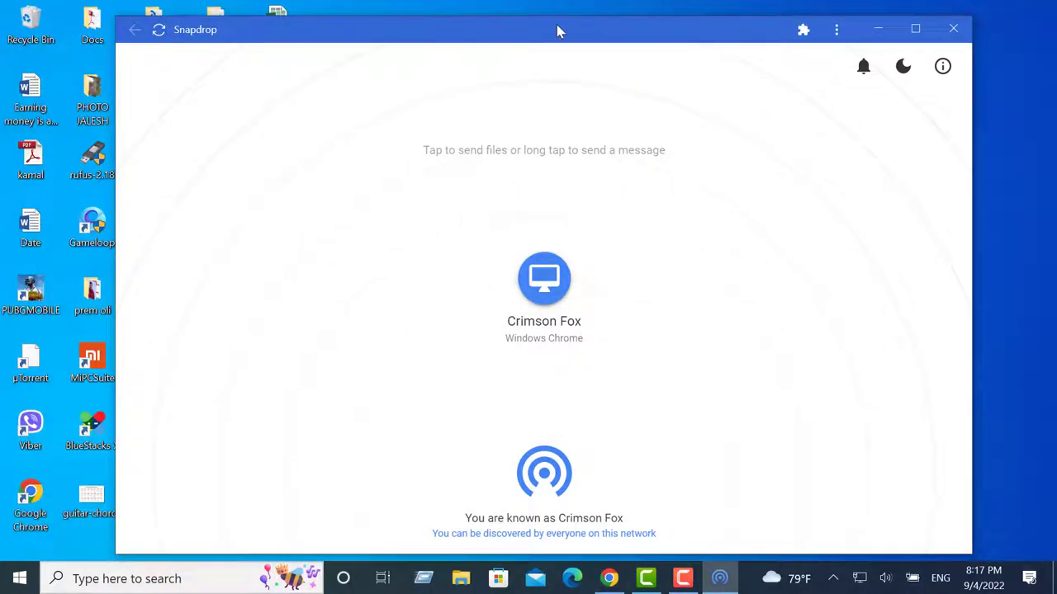
Reposition the Snapdrop window and save the screenshot image received from the Android phone to the computer
drag(557, 30, 612, 52)
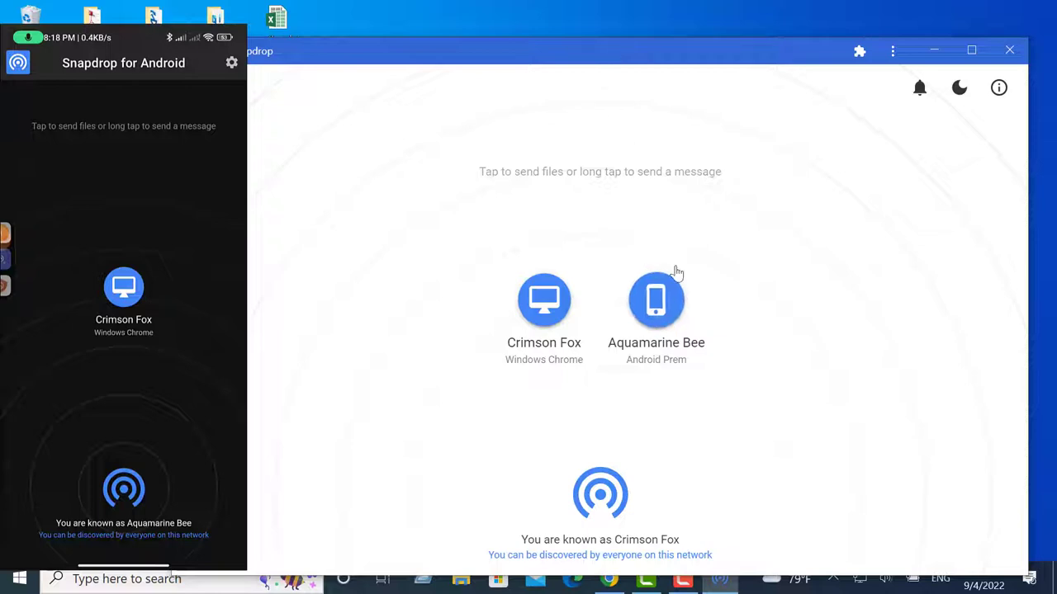
drag(678, 43, 615, 22)
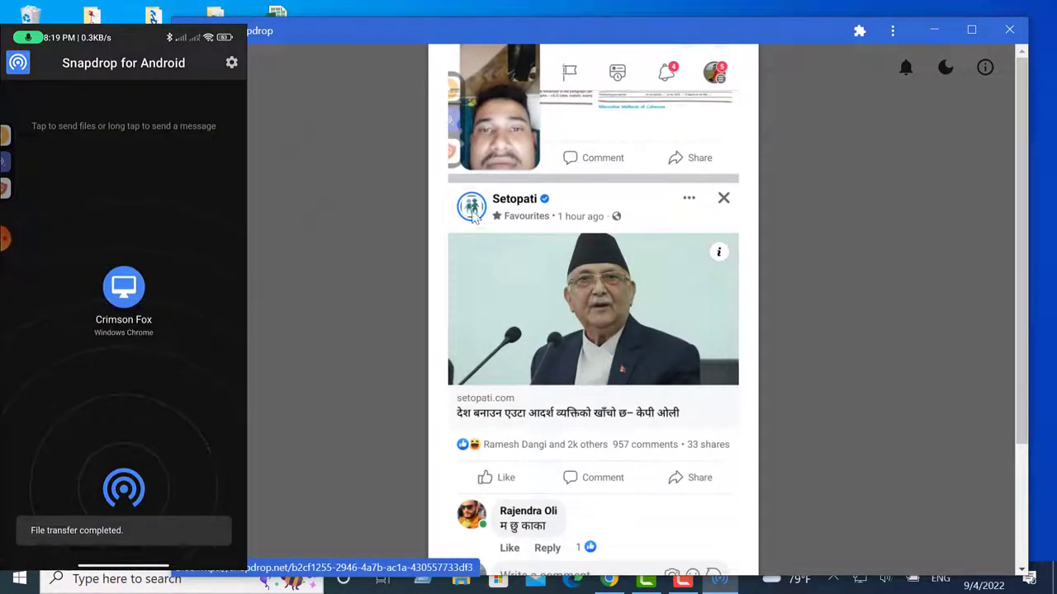
scroll(897, 250, down, 2)
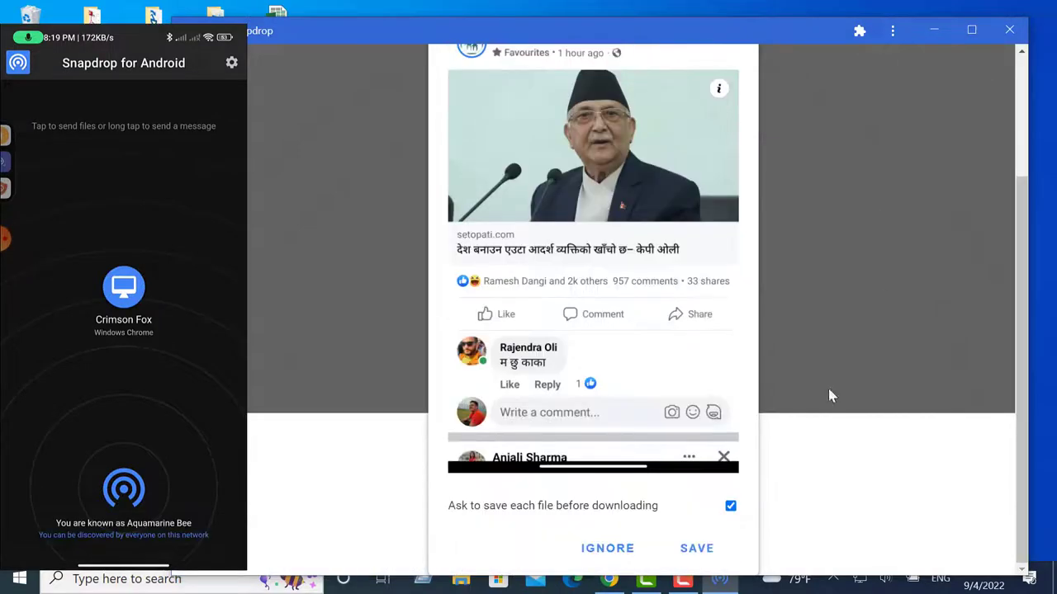
click(693, 548)
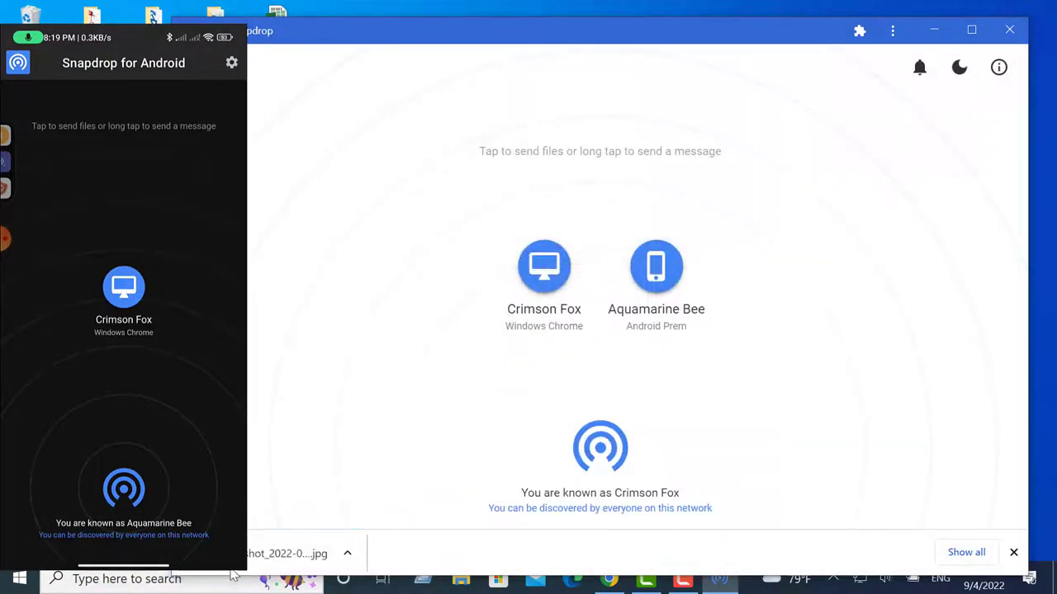
Show the saved screenshot in its Downloads folder, and close the folder window after checking it
click(350, 555)
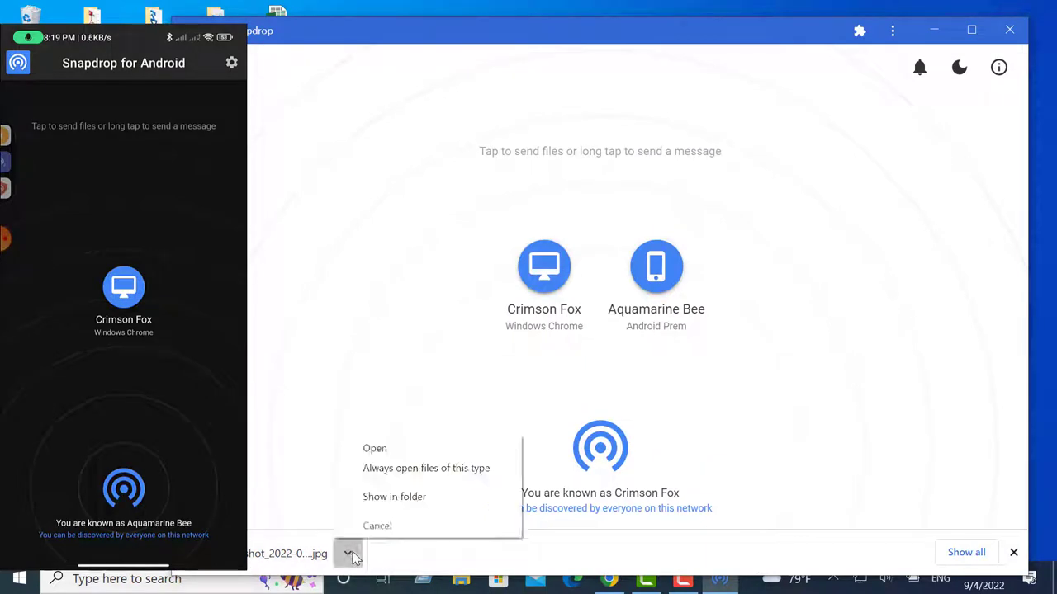
click(388, 497)
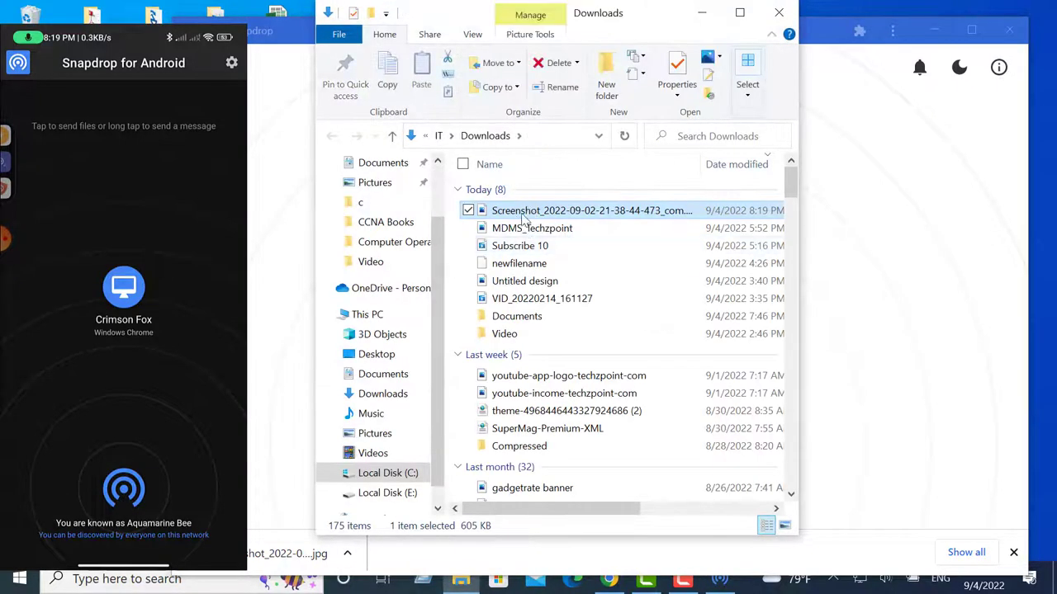
click(780, 16)
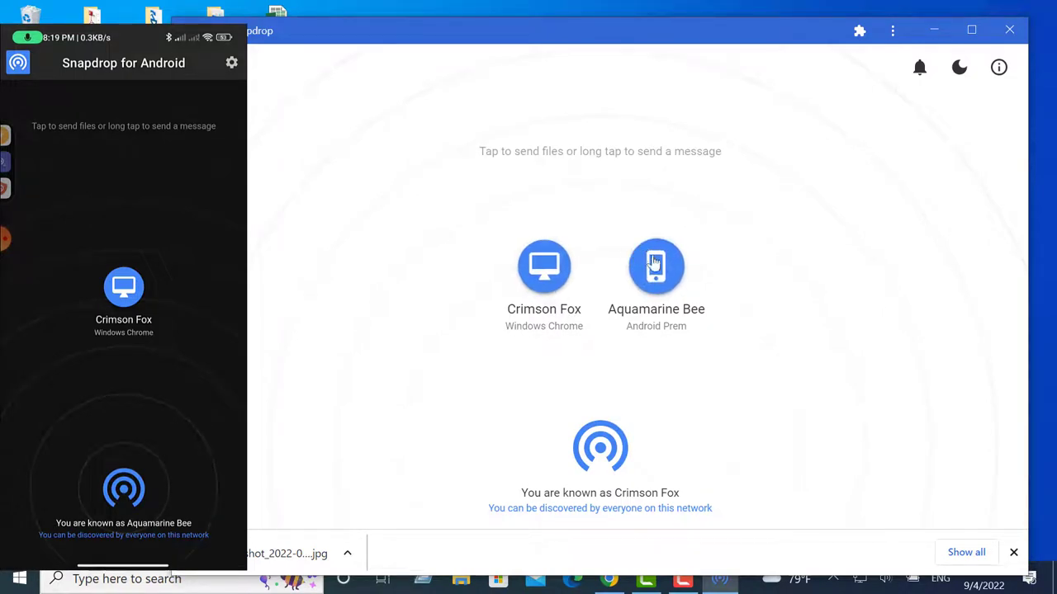
Send the image techzpoint (5) from the Downloads folder to the Android device Aquamarine Bee
click(658, 265)
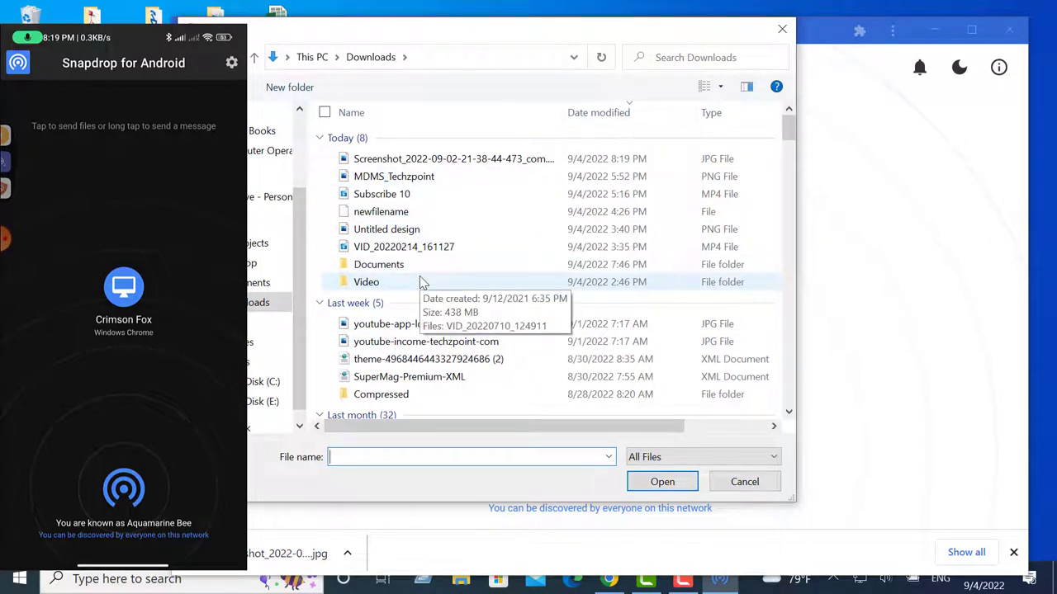
scroll(423, 282, down, 15)
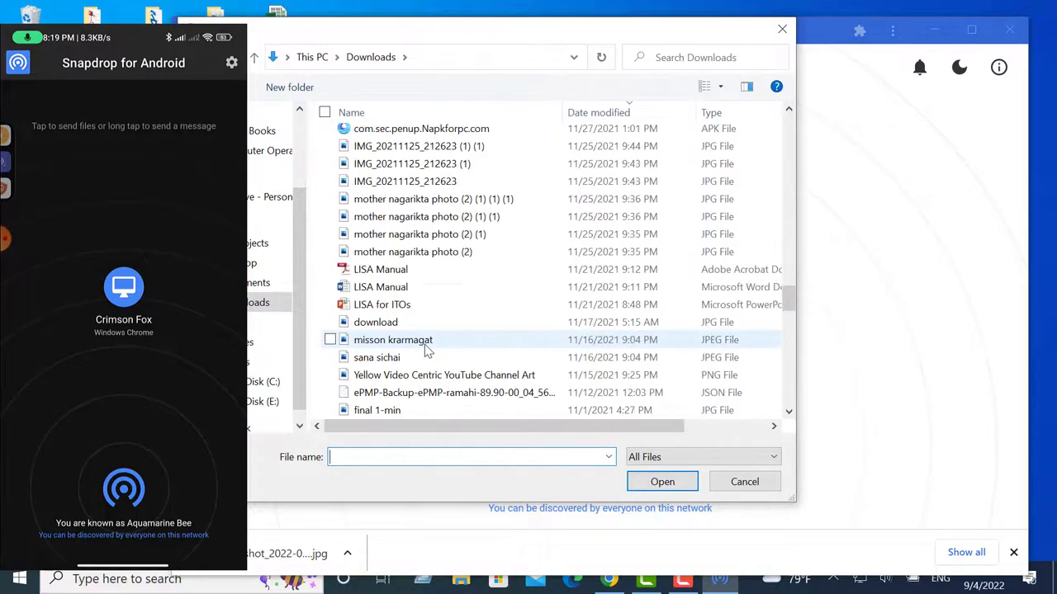
scroll(425, 350, up, 3)
scroll(425, 351, down, 5)
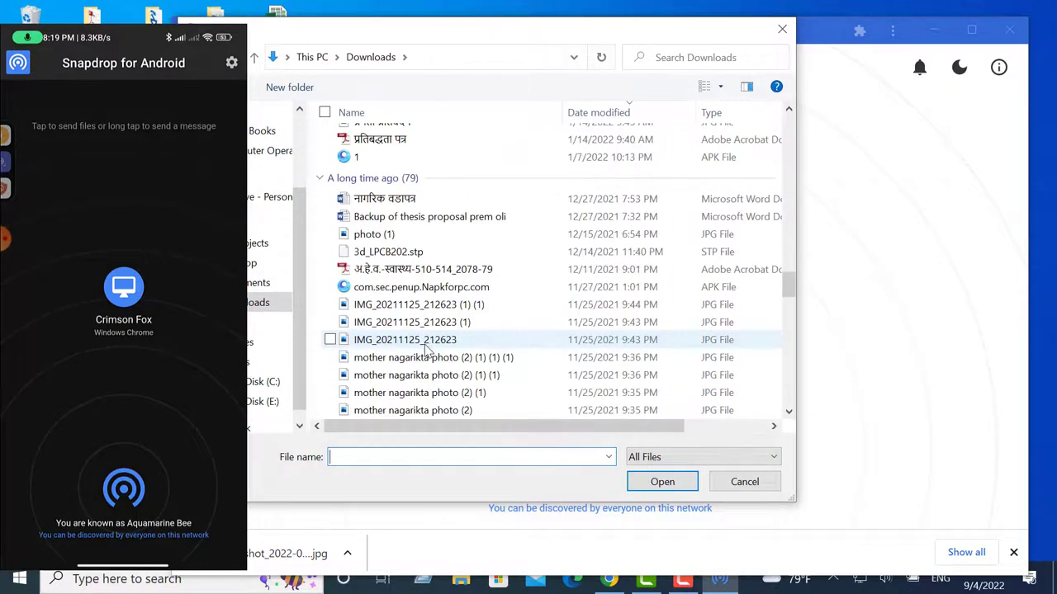
scroll(425, 351, down, 7)
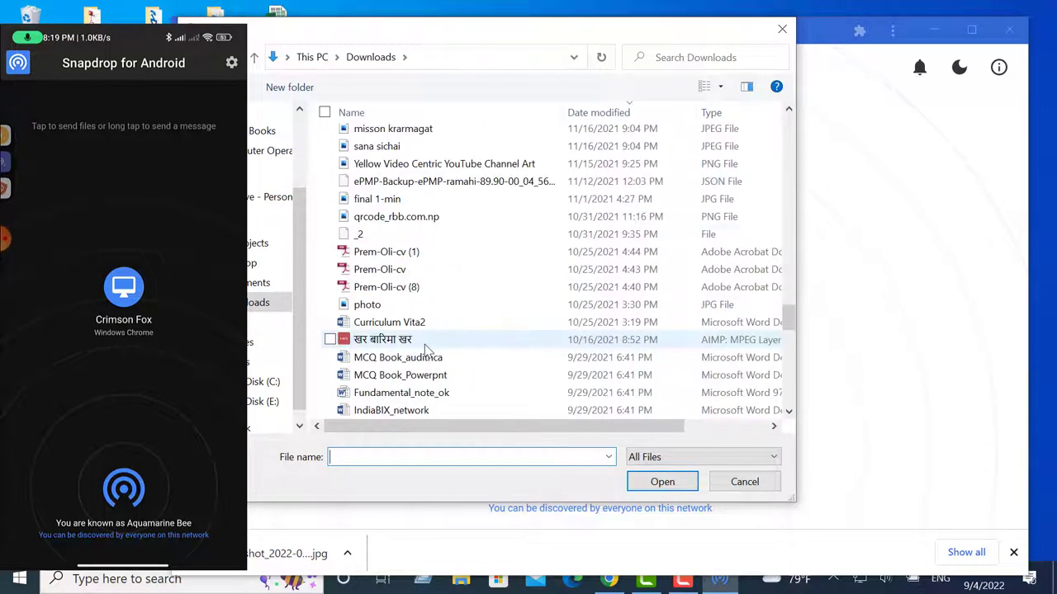
scroll(425, 351, up, 12)
scroll(425, 345, up, 10)
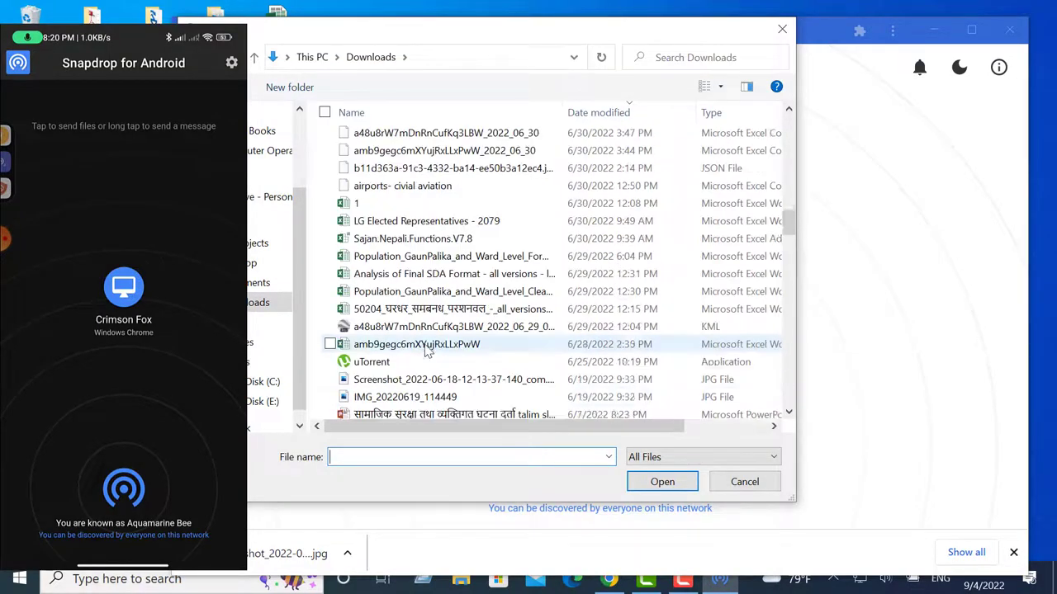
scroll(425, 350, up, 7)
scroll(425, 349, down, 2)
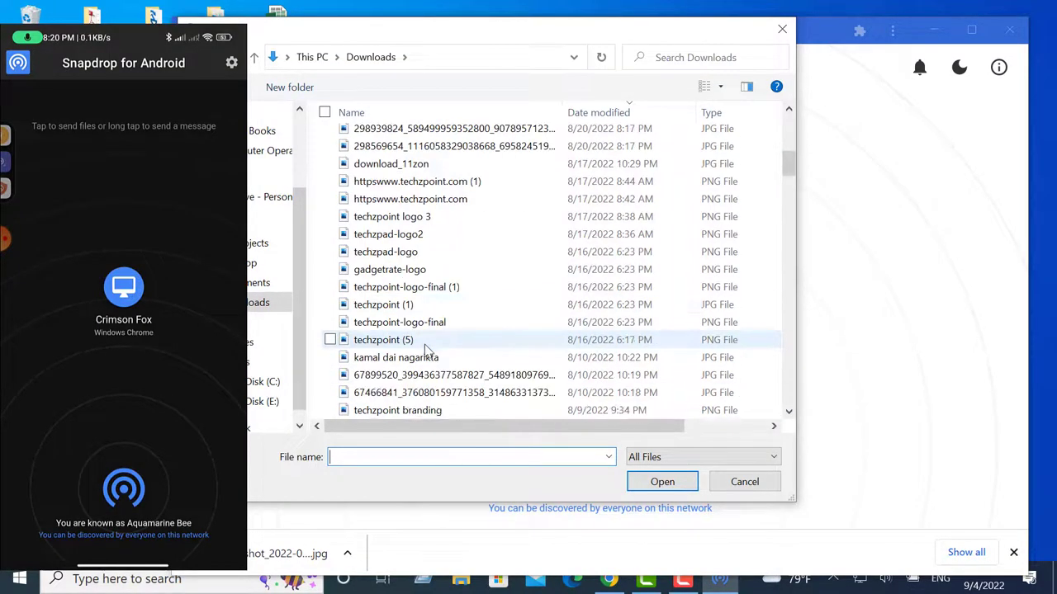
click(383, 340)
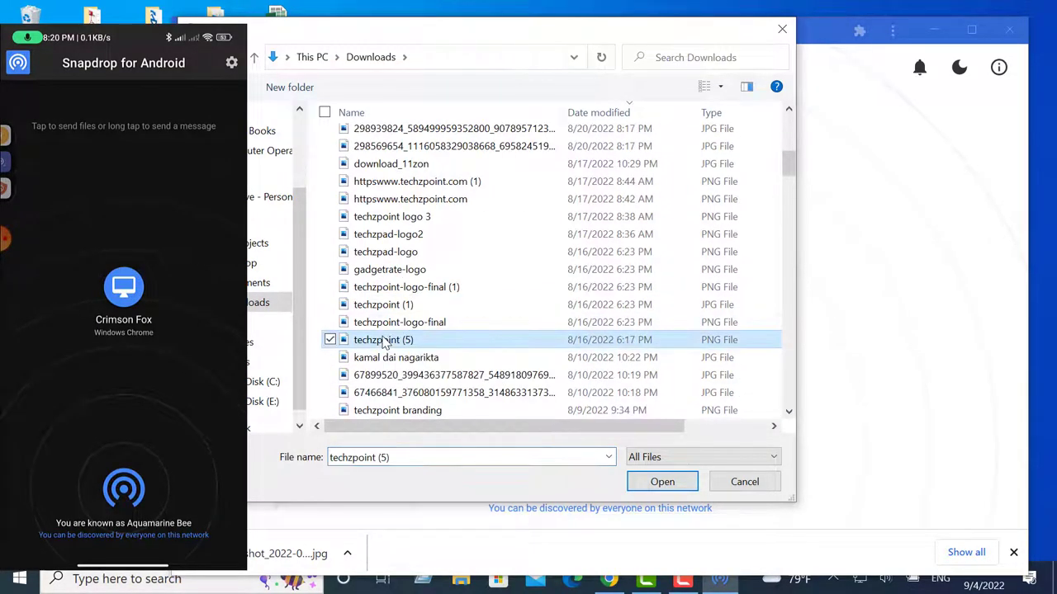
click(662, 482)
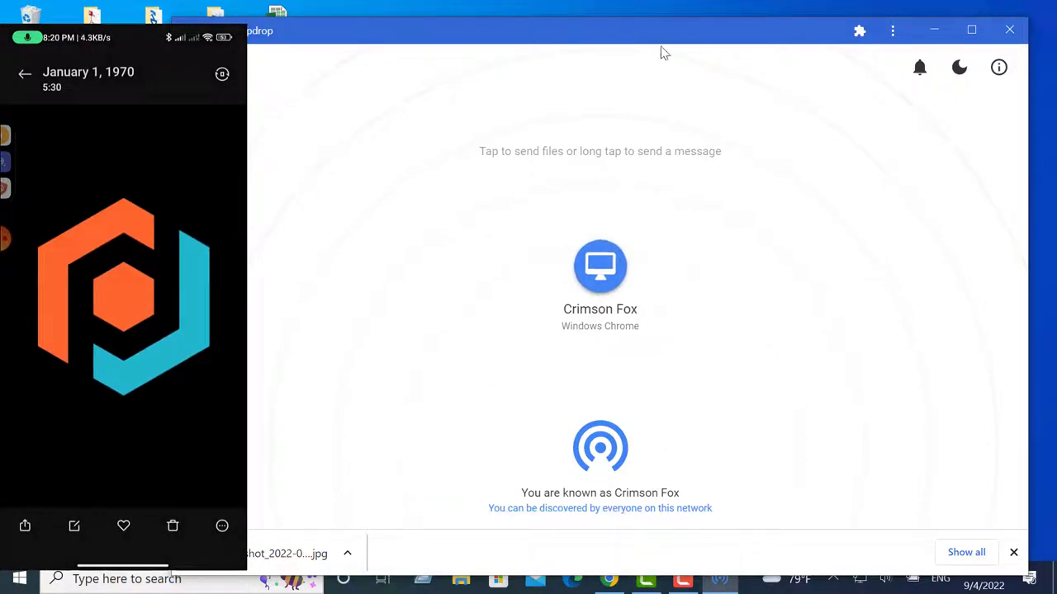
Shift the Snapdrop window around the desktop and close the app
drag(682, 39, 629, 83)
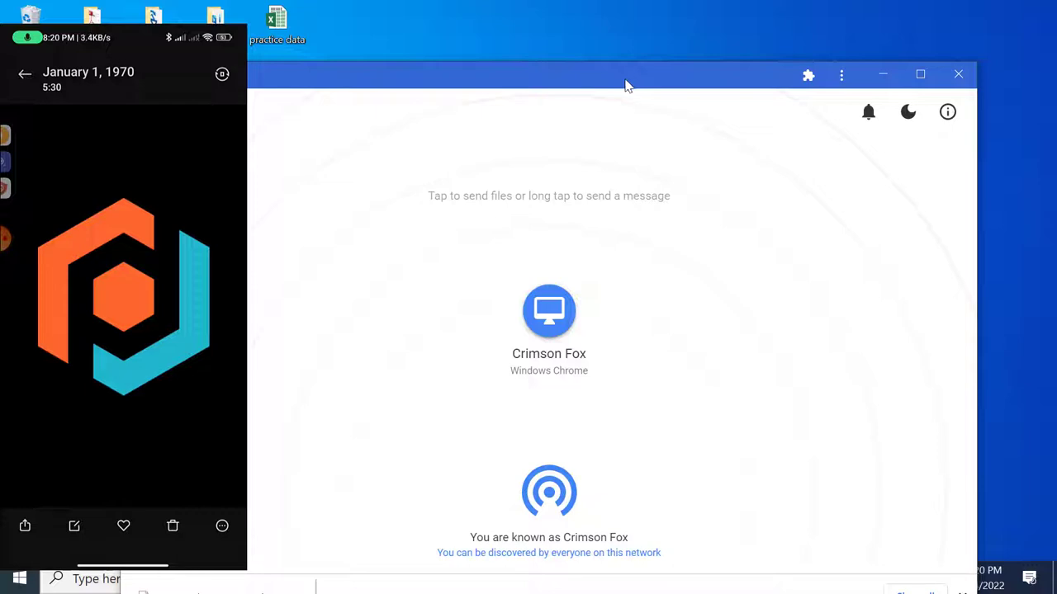
mouse_move(625, 85)
mouse_down()
mouse_move(707, 96)
mouse_move(622, 71)
mouse_up()
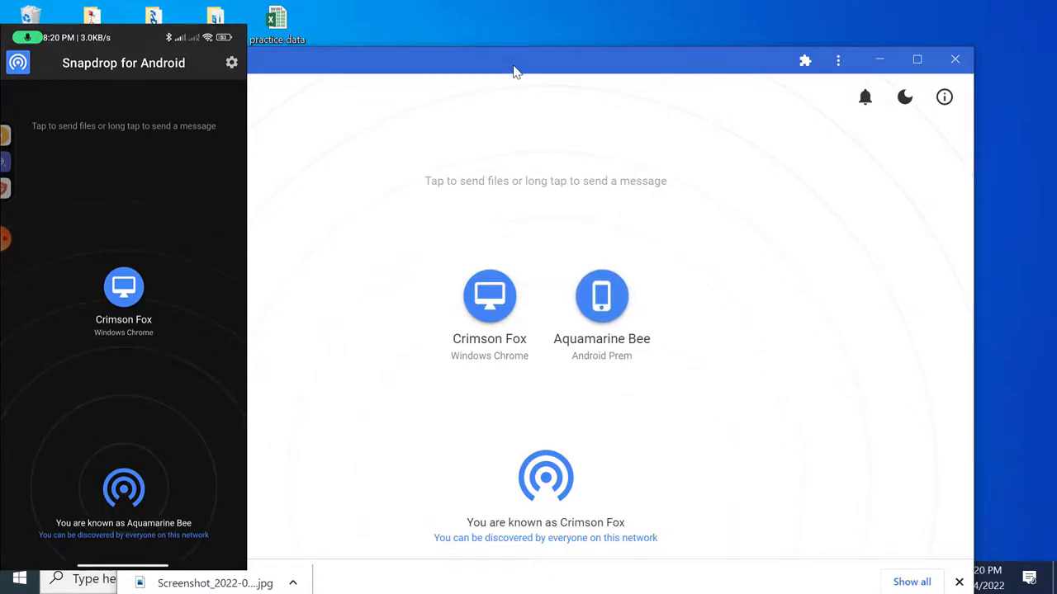
drag(513, 72, 488, 62)
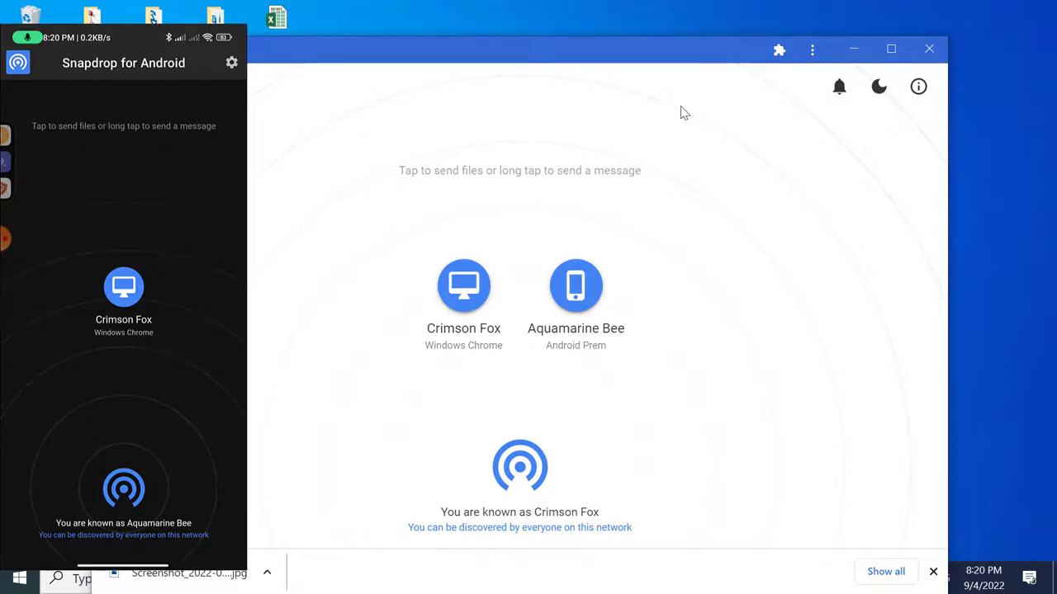
click(928, 48)
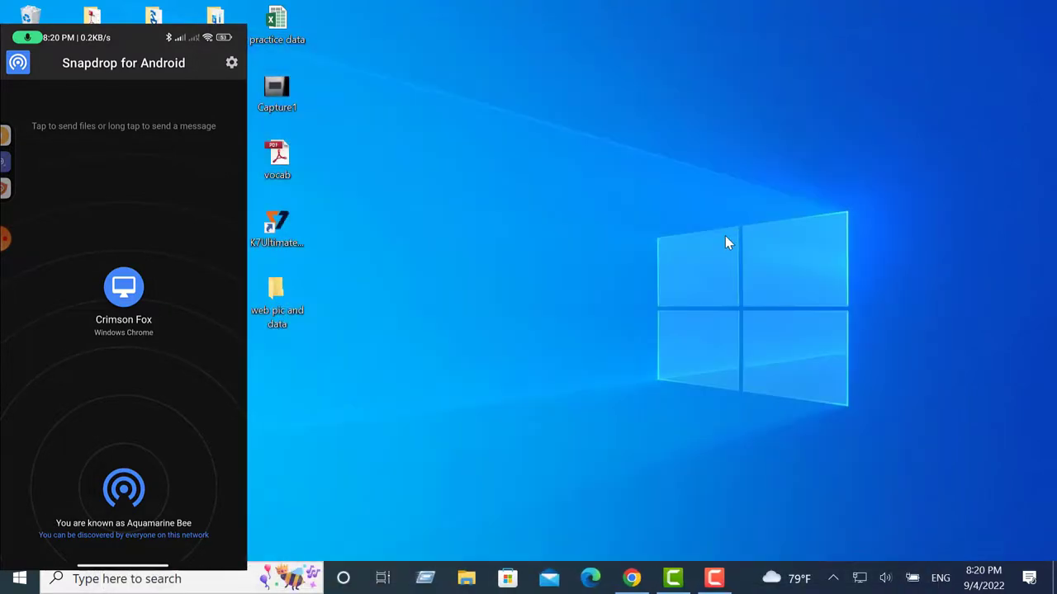